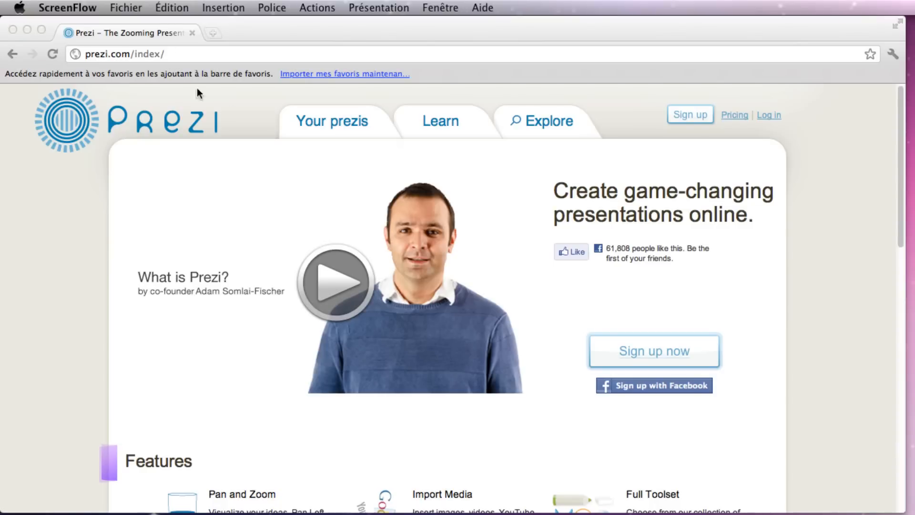
Step: Open the featured Coca Cola Company prezi, advance through its frames up to Major Challenges, and zoom in on that frame
scroll(368, 342, "down", 15)
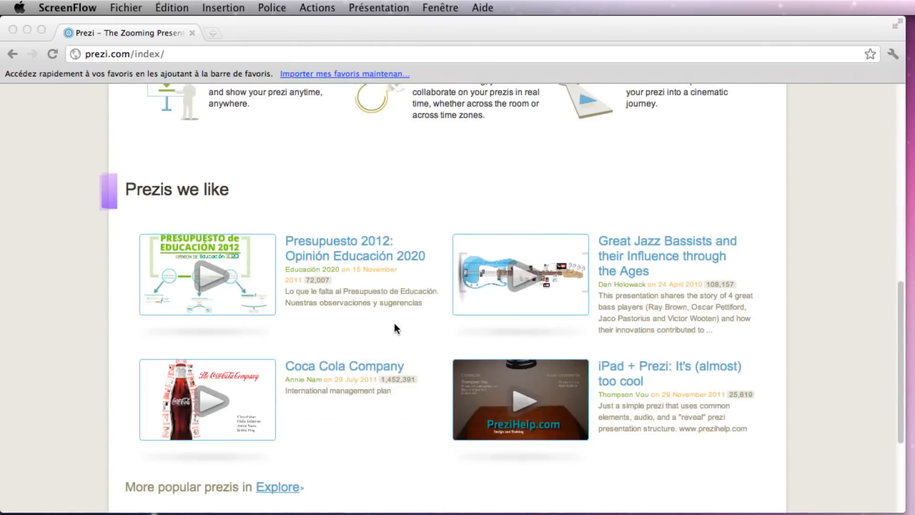
left_click(238, 373)
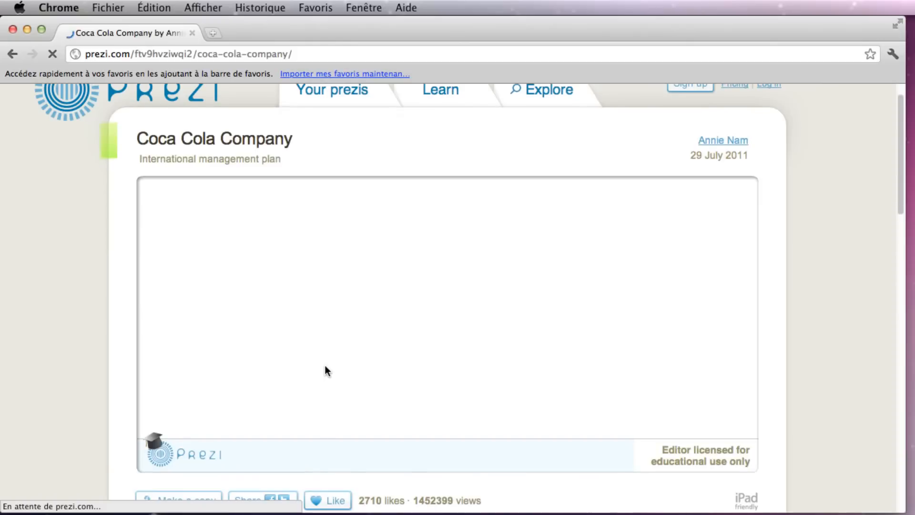
scroll(362, 400, "down", 1)
left_click(439, 428)
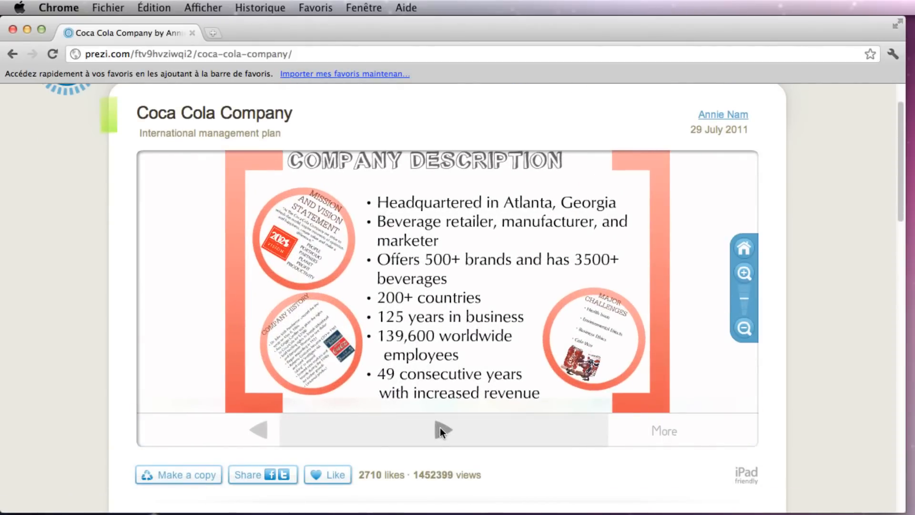
left_click(439, 427)
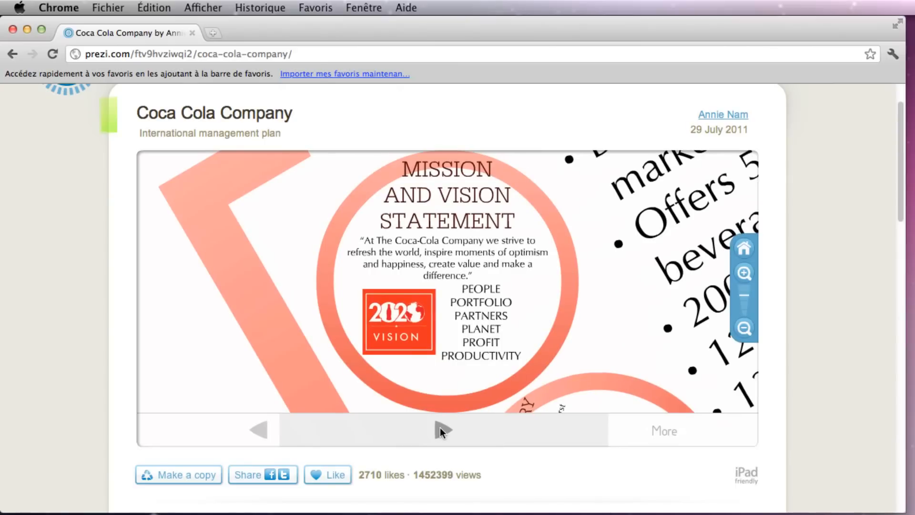
left_click(439, 427)
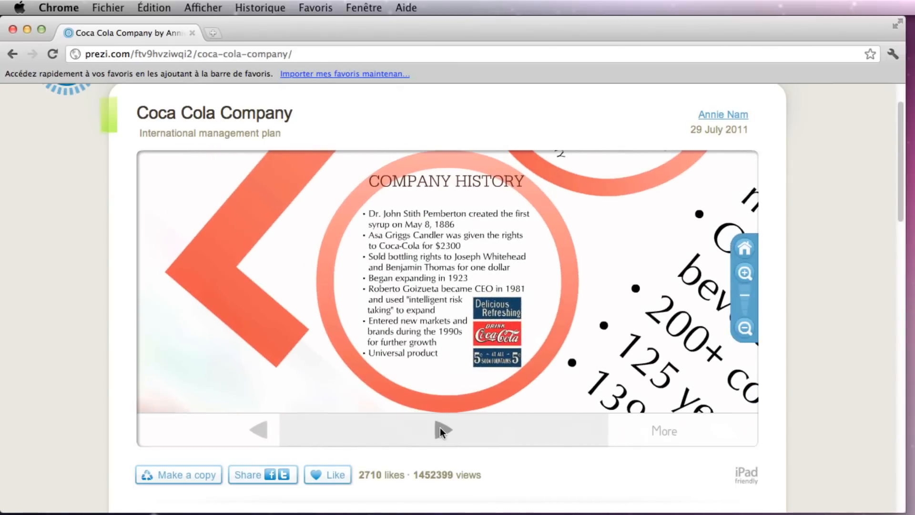
left_click(439, 427)
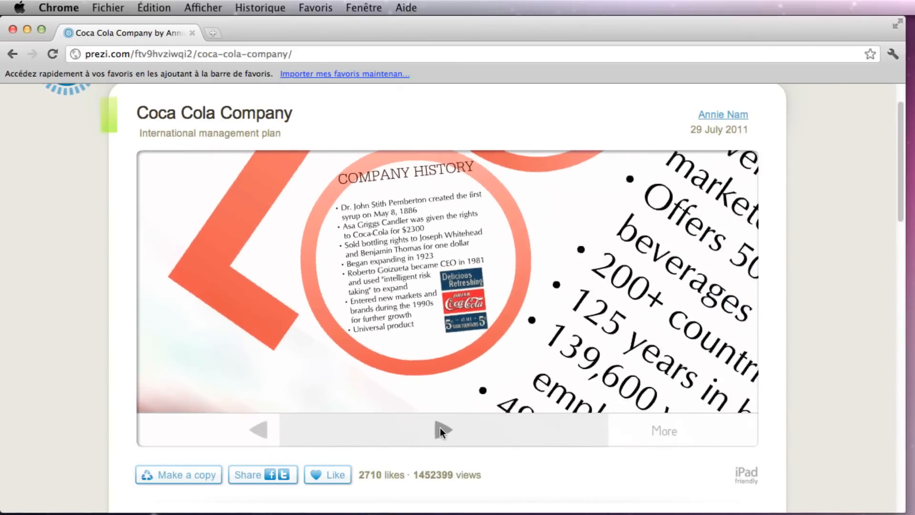
left_click(440, 427)
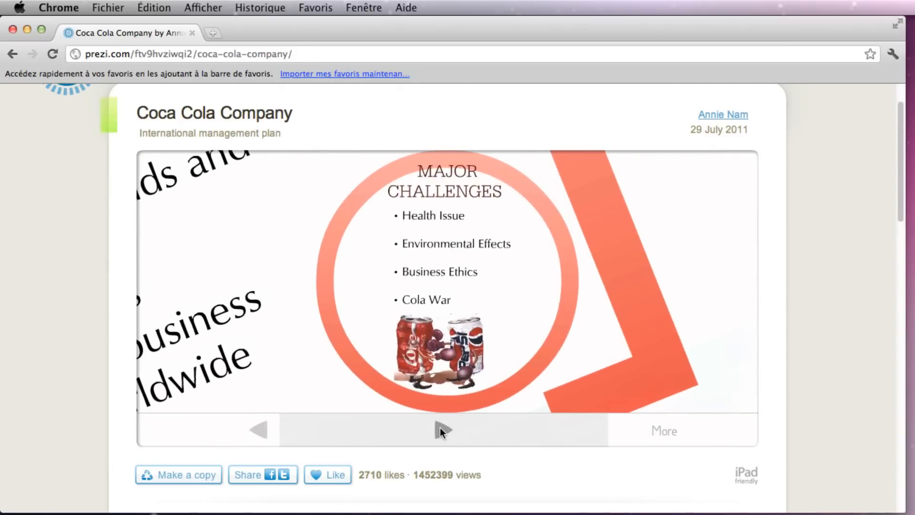
left_click(368, 279)
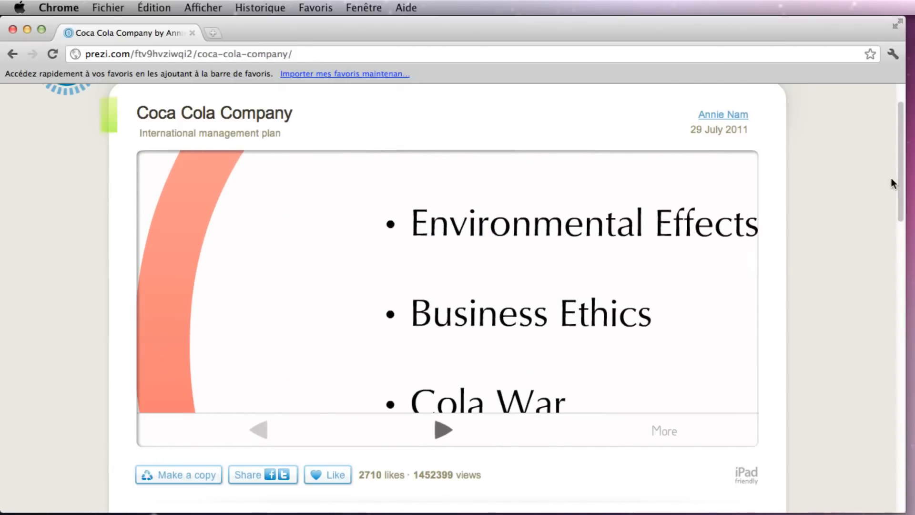
Step: Open the sign-up page and compare the features, storage space and prices of the Public, Enjoy and Pro licenses
scroll(897, 169, "up", 3)
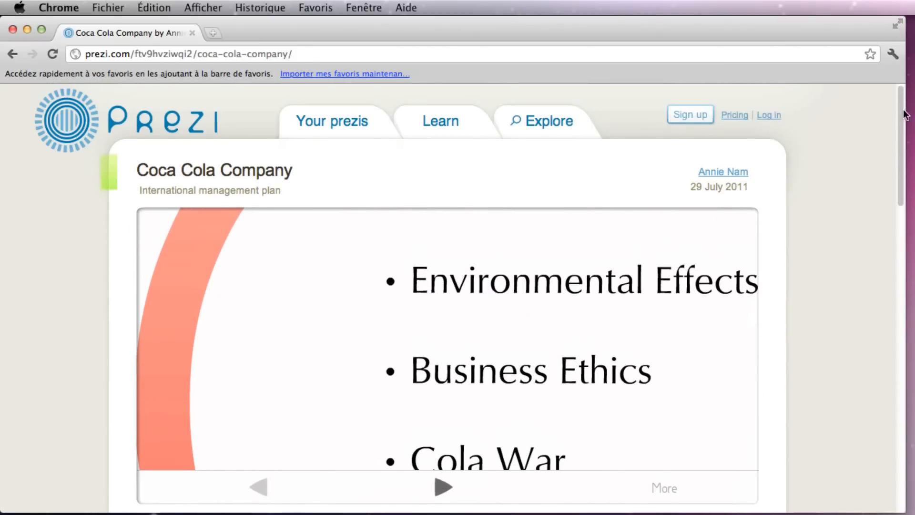
left_click(691, 115)
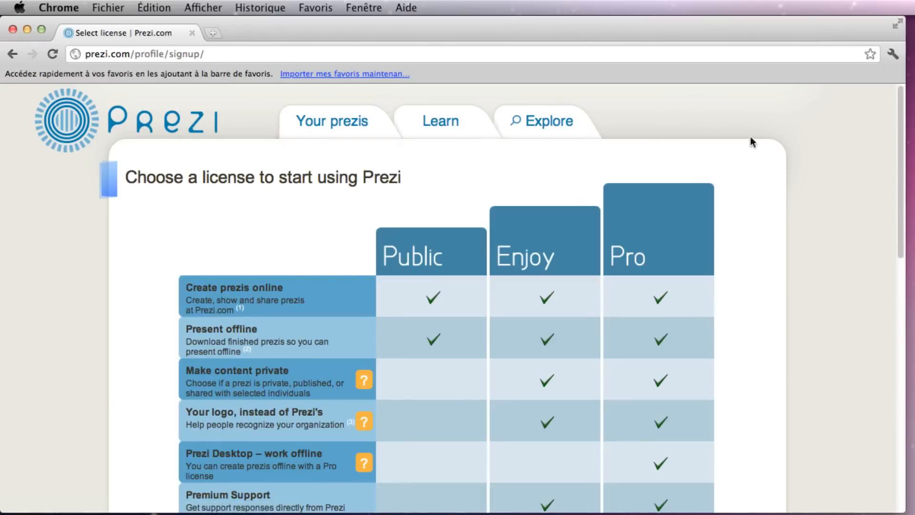
scroll(889, 195, "down", 5)
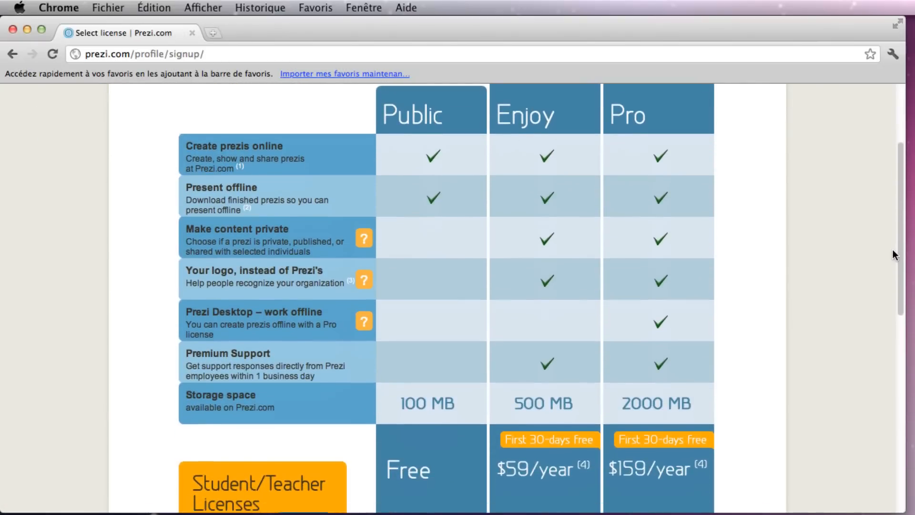
scroll(893, 257, "down", 1)
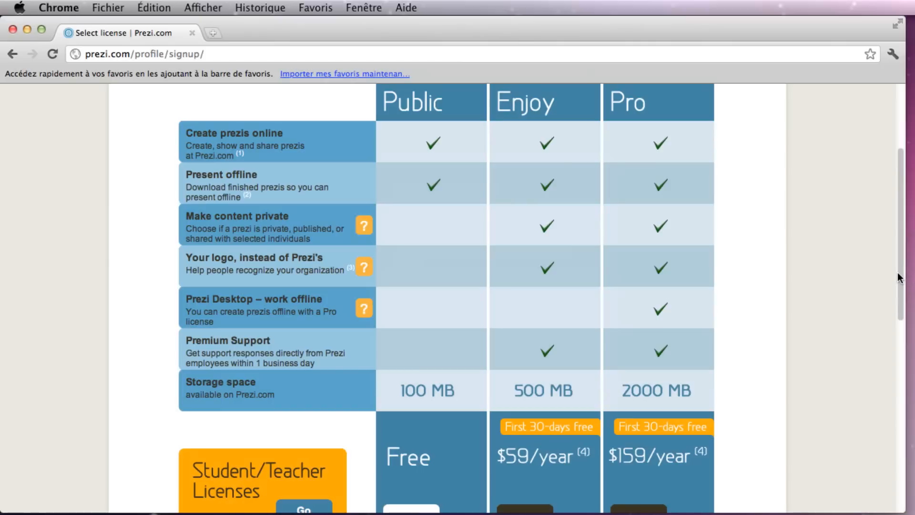
scroll(903, 239, "up", 3)
scroll(865, 161, "up", 2)
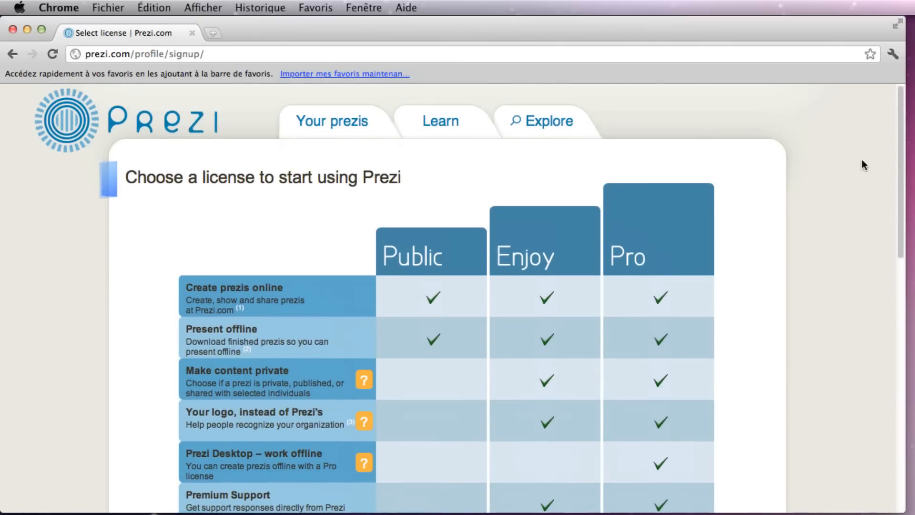
Step: Create a new prezi titled Test from the Blank template and dismiss the welcome tutorial
left_click(180, 111)
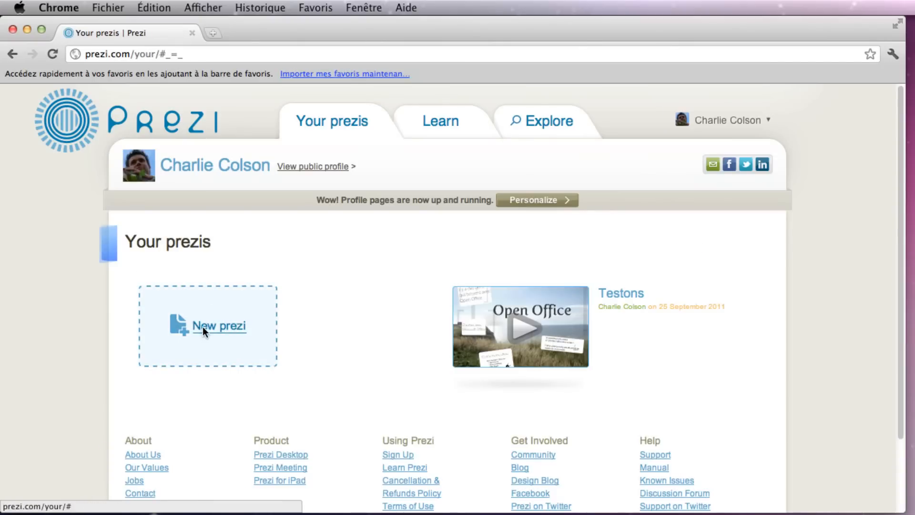
left_click(208, 327)
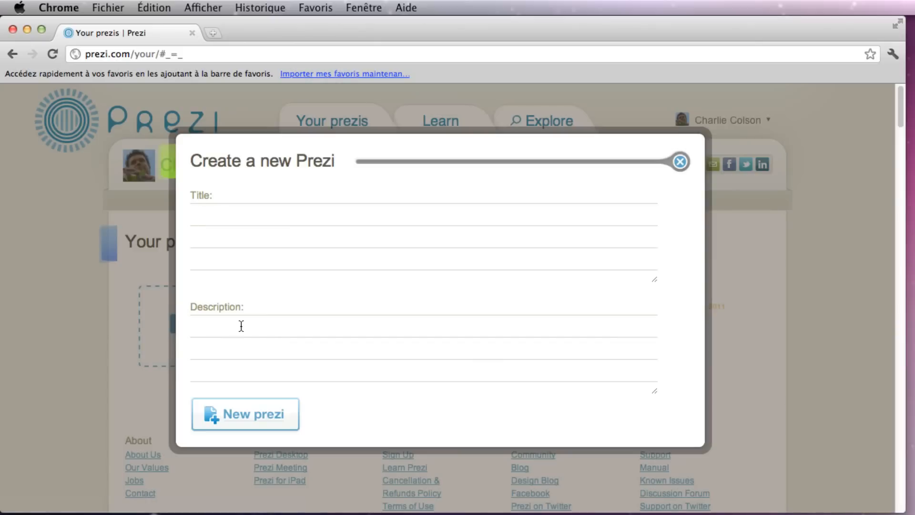
type("Test")
left_click(239, 415)
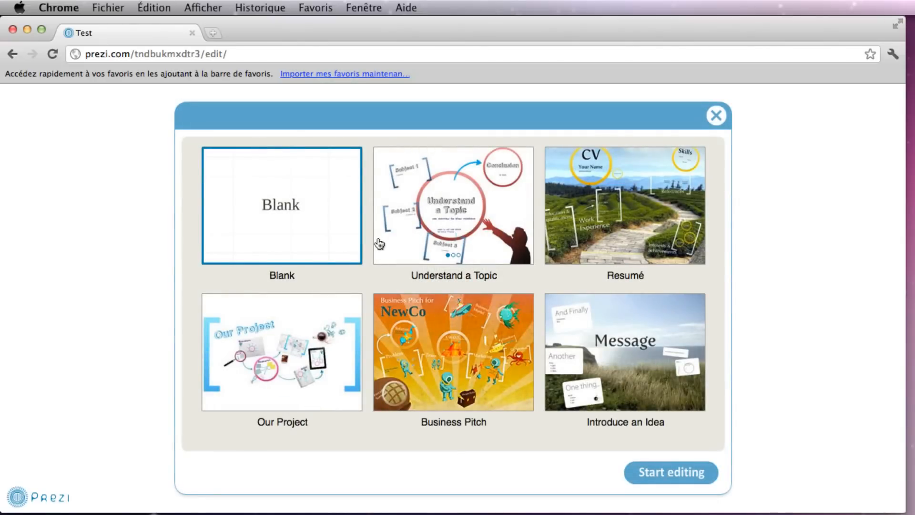
double_click(286, 212)
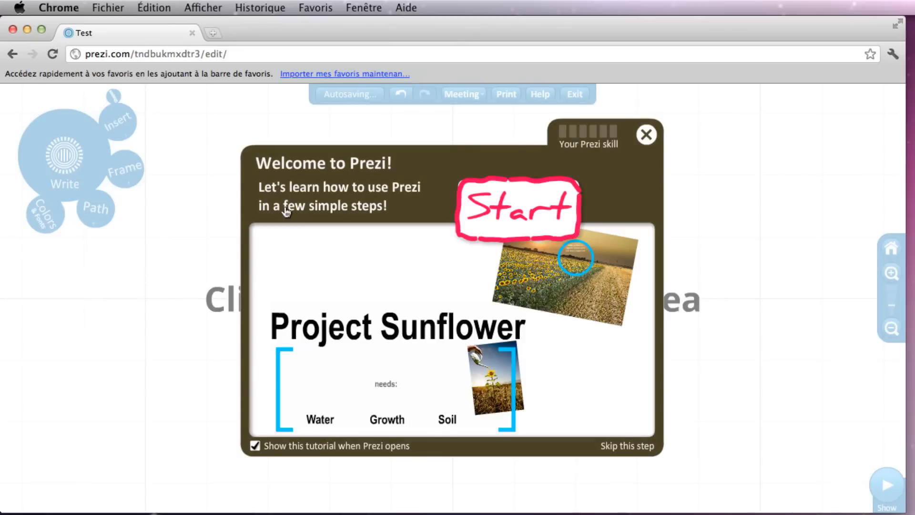
left_click(647, 136)
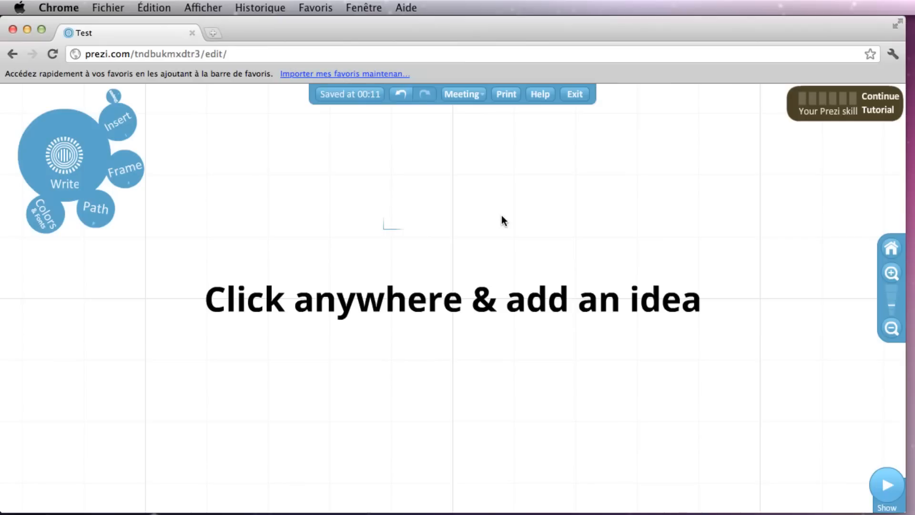
Step: Add the text "C'est mon premier test" to the upper part of the canvas and shift it slightly to the left
type("C'est mon pr")
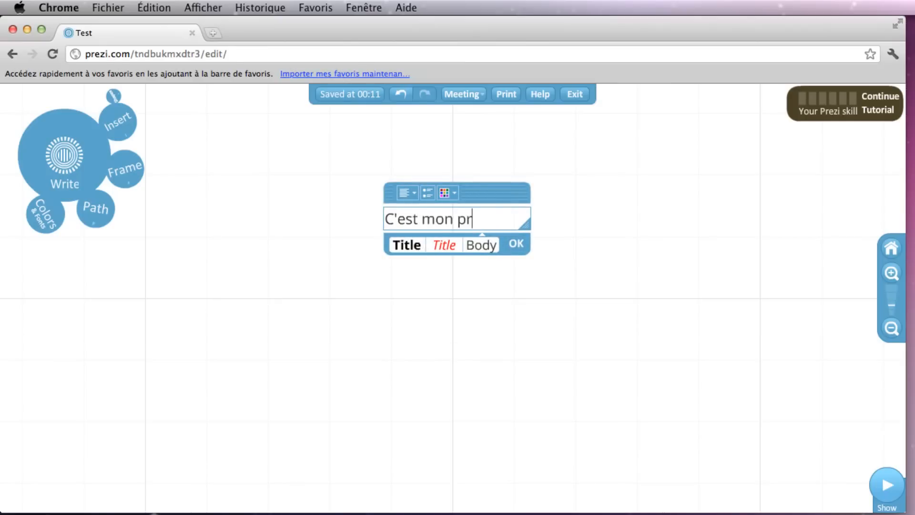
type("emier test")
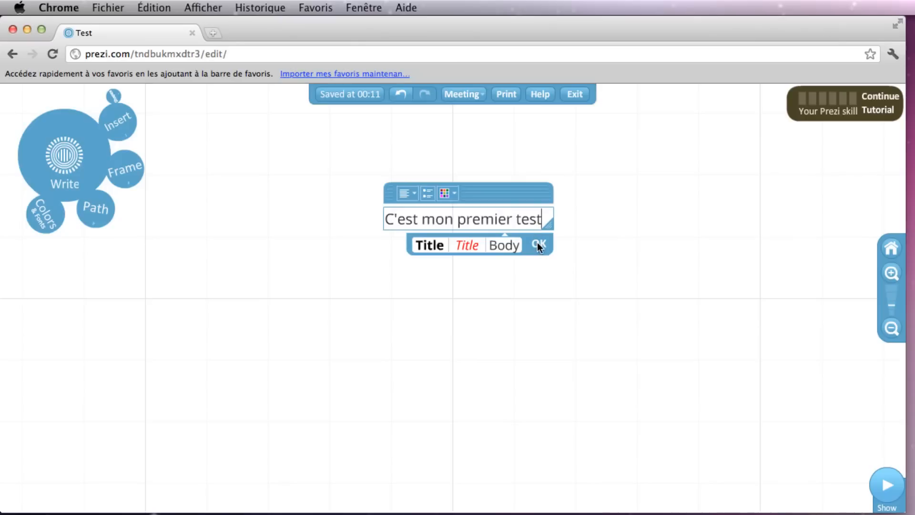
left_click(537, 244)
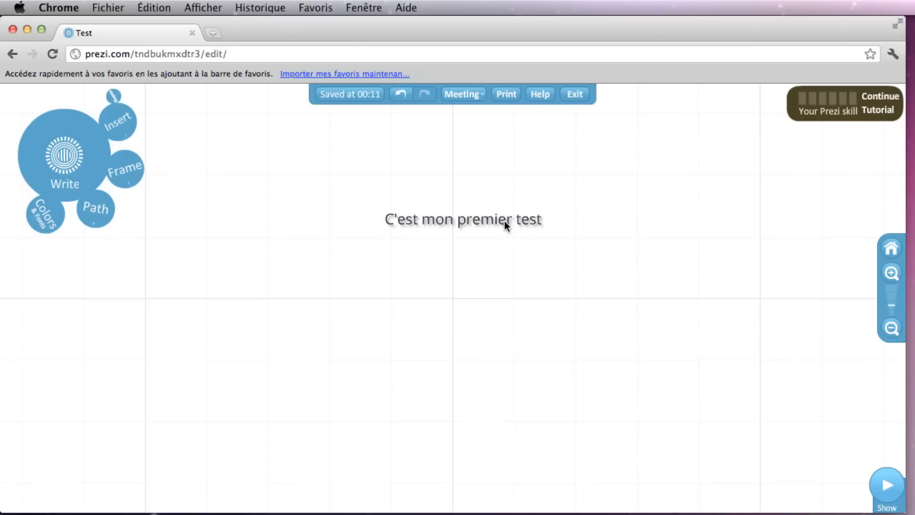
left_click_drag(504, 221, 476, 217)
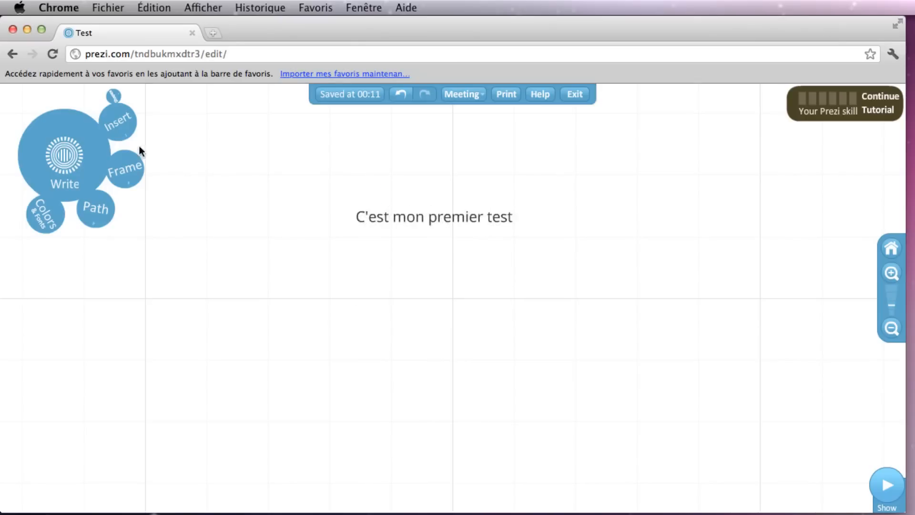
Step: Search the web for "cat" images and insert the photo of the tabby-and-white cat licking its nose
left_click(118, 129)
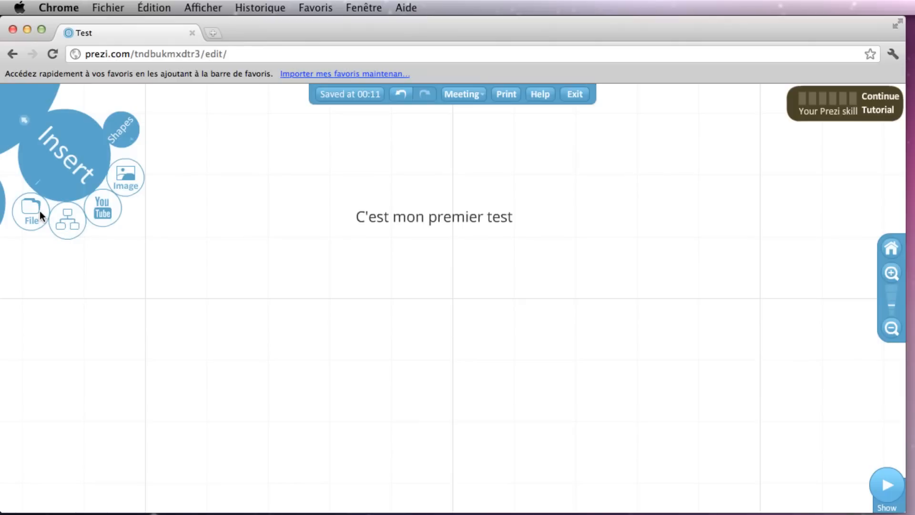
left_click(127, 174)
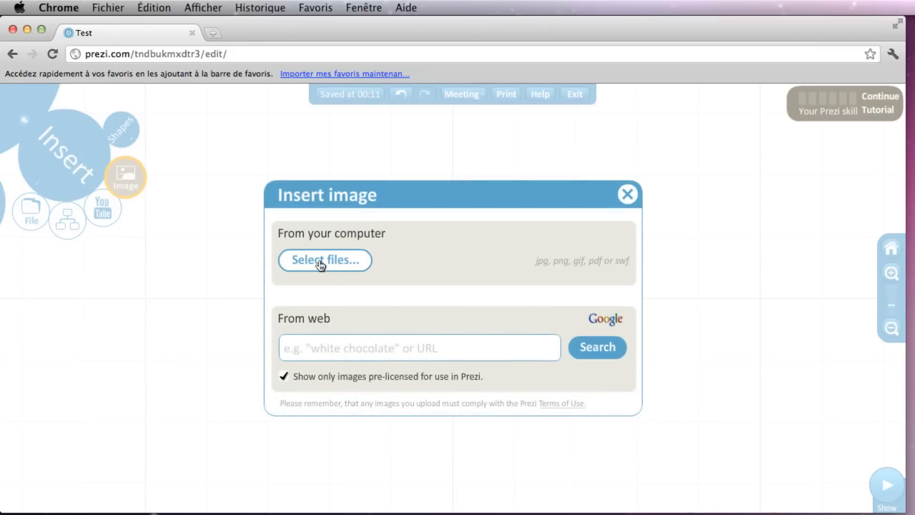
left_click(366, 345)
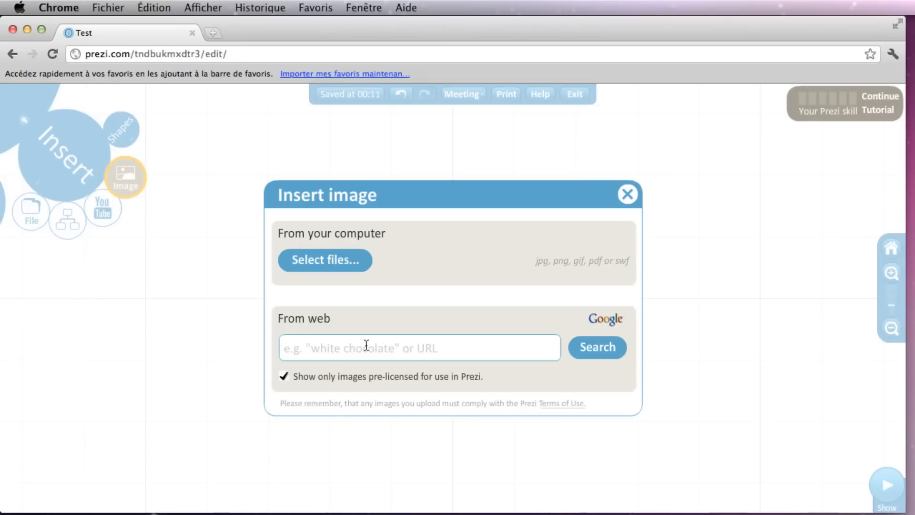
type("cat")
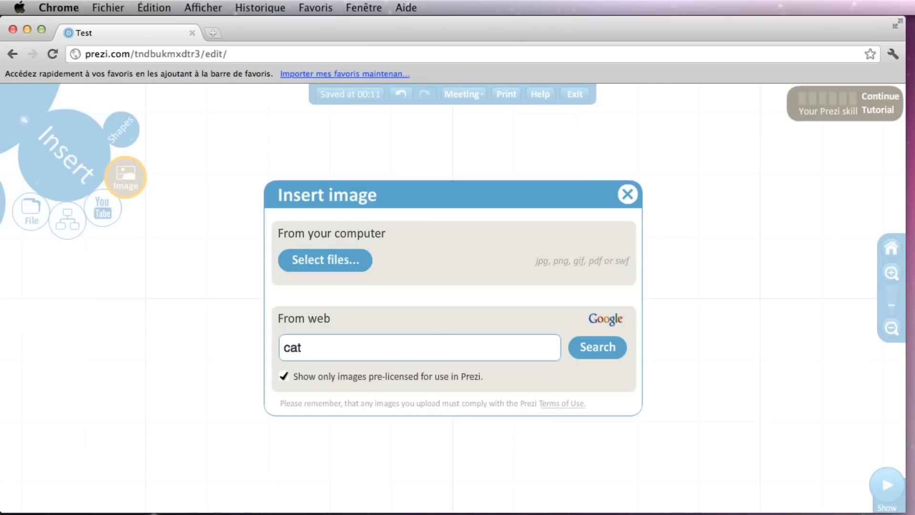
key("Return")
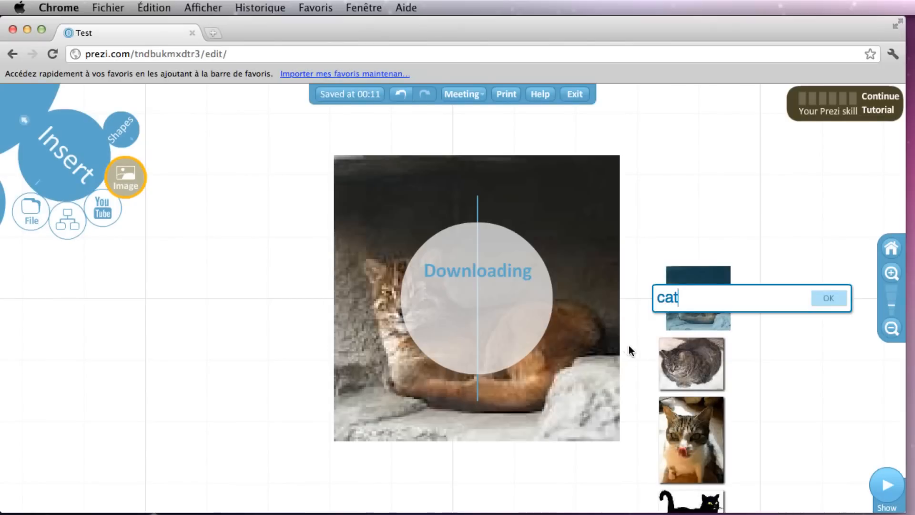
left_click(678, 422)
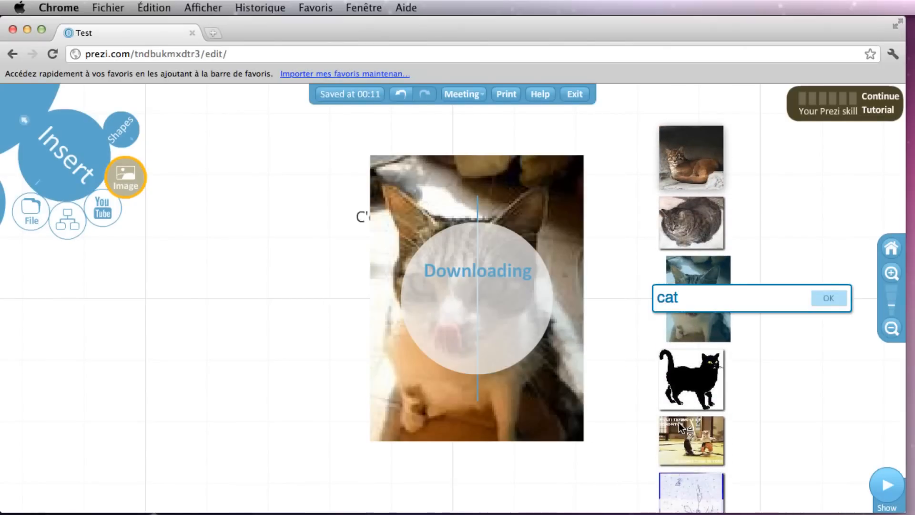
left_click(828, 299)
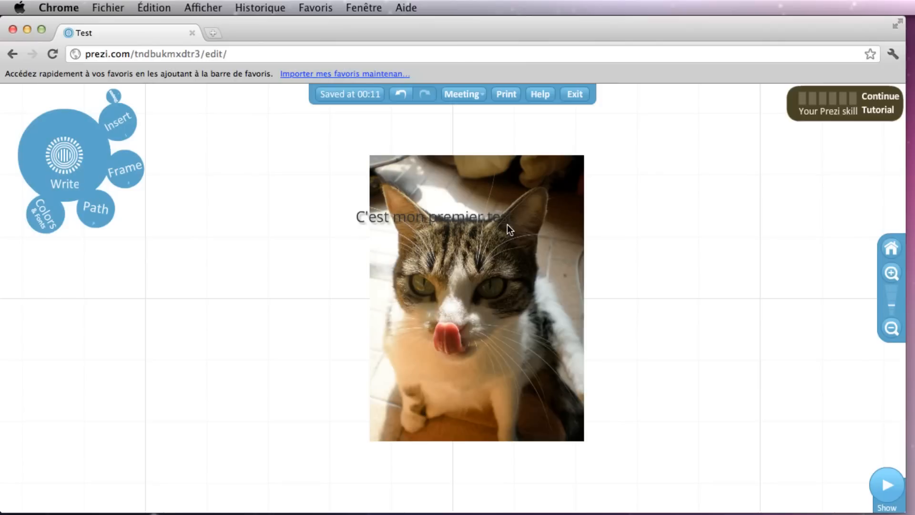
Step: Shrink the cat photo to about the width of the text and place it directly beneath the text
left_click(509, 244)
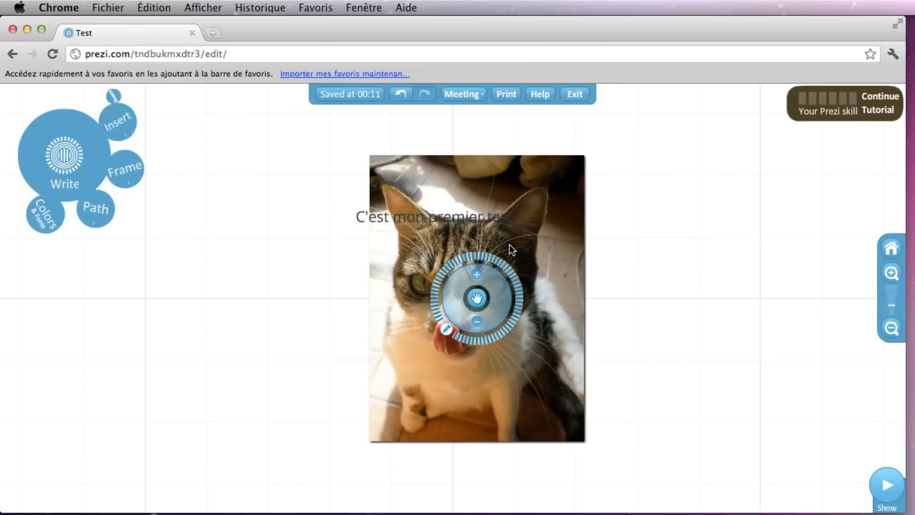
left_click(477, 322)
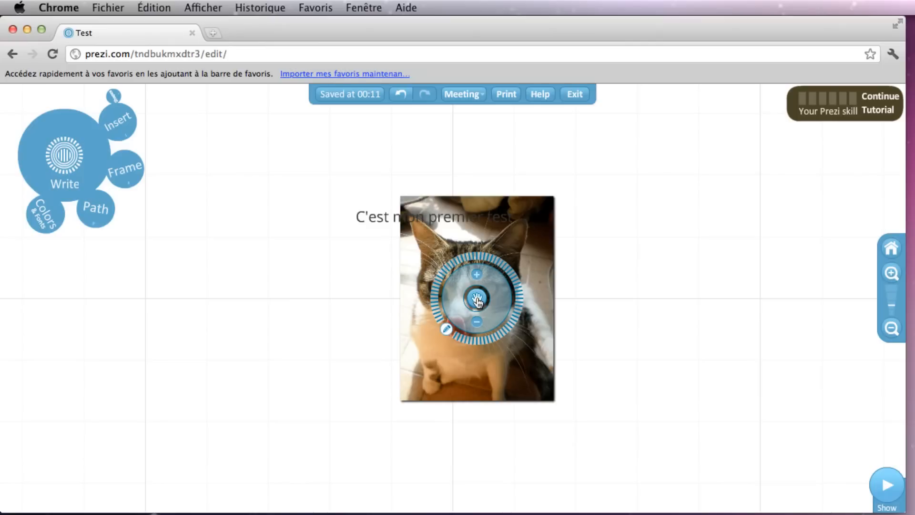
left_click_drag(478, 300, 435, 338)
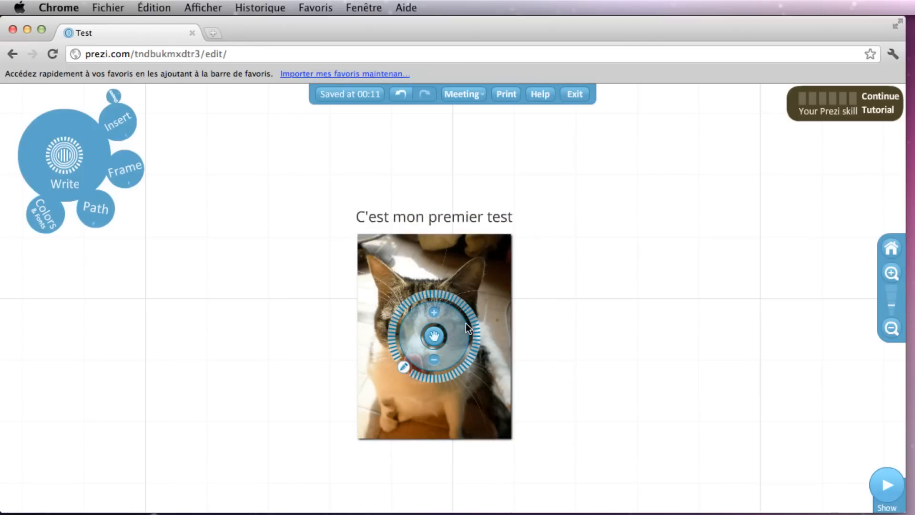
Step: Rotate the cat photo slightly counterclockwise and deselect it
left_click_drag(473, 315, 461, 292)
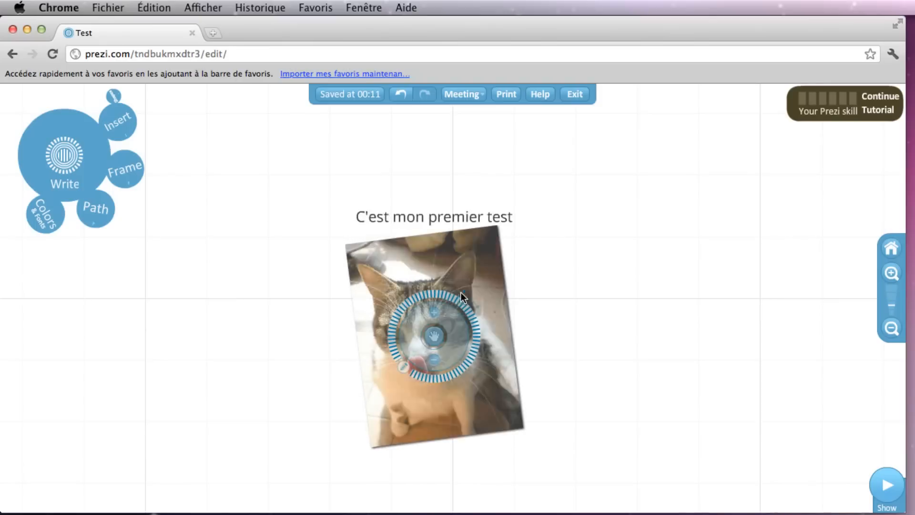
left_click(580, 265)
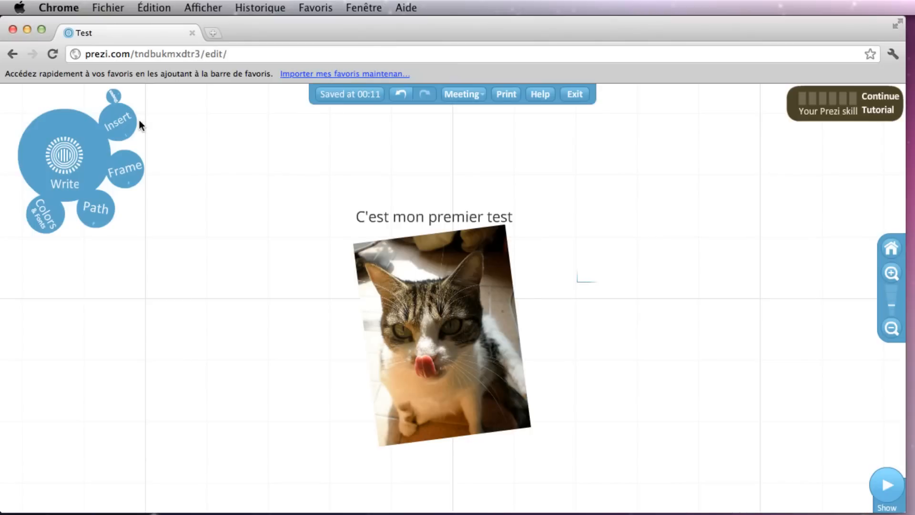
Step: Insert the YouTube video from the copied link and move it to the right of the cat photo
left_click(125, 124)
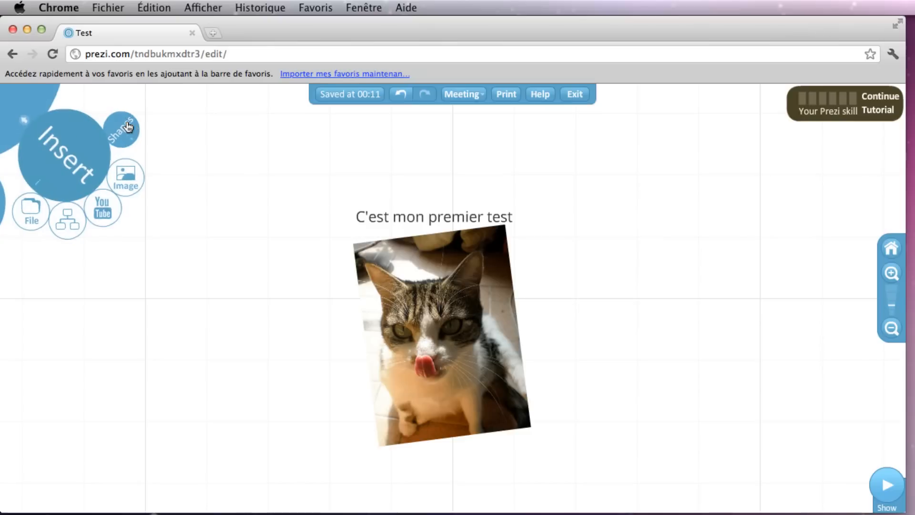
left_click(102, 209)
right_click(314, 315)
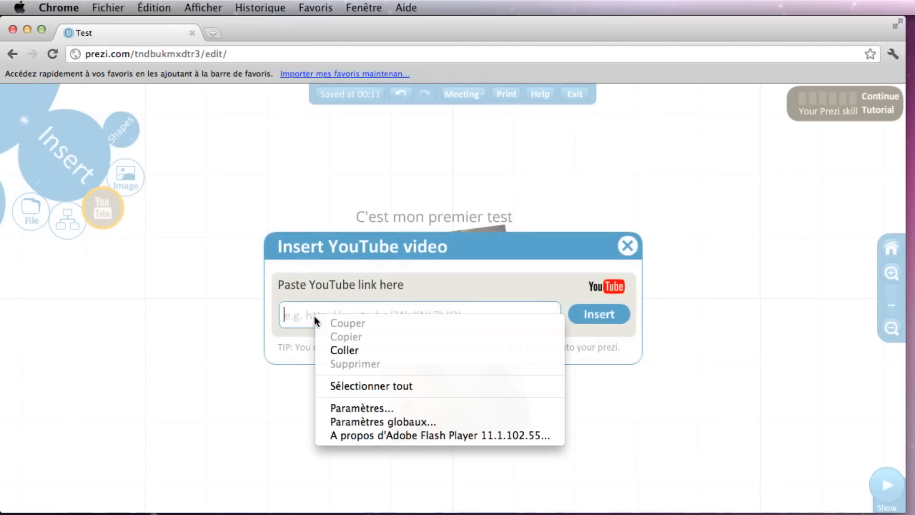
left_click(361, 344)
left_click(594, 314)
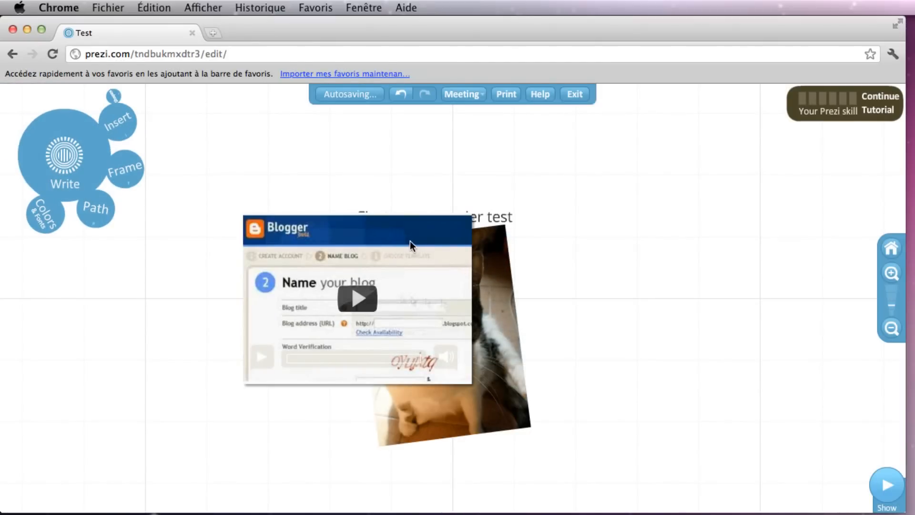
left_click_drag(385, 243, 766, 197)
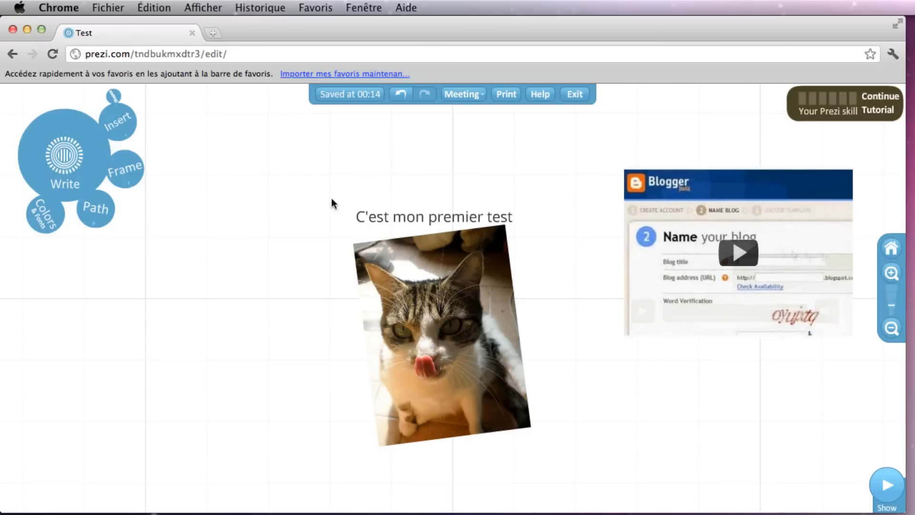
Step: Insert the close-up photo of the white open-mouthed dog from a web image search for "dog" and place it below the video
left_click(113, 130)
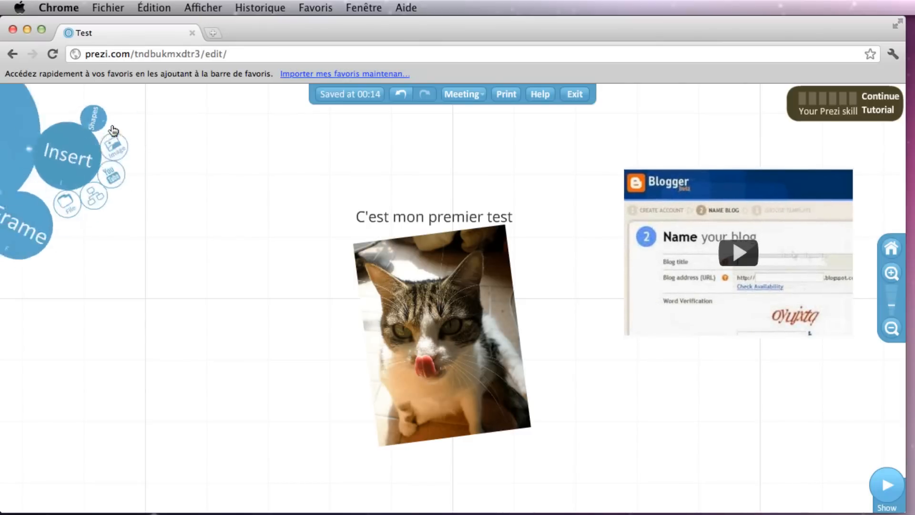
left_click(124, 179)
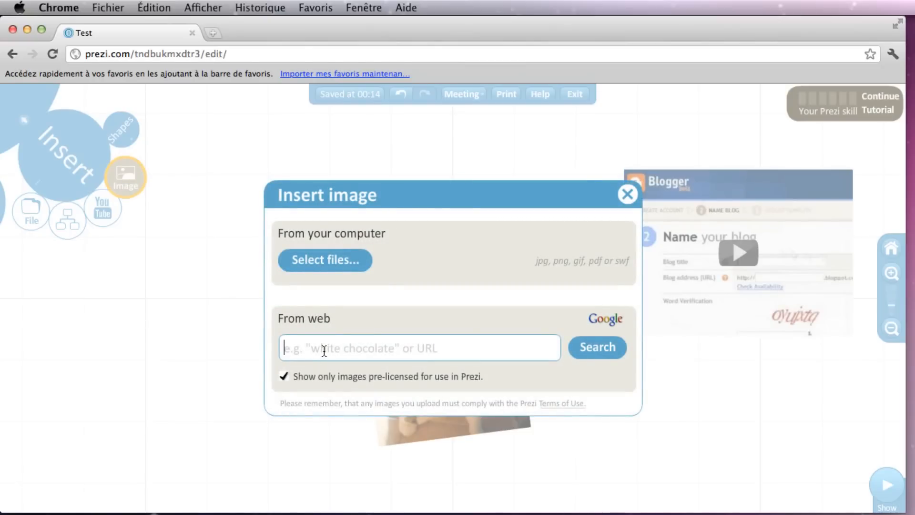
type("dog")
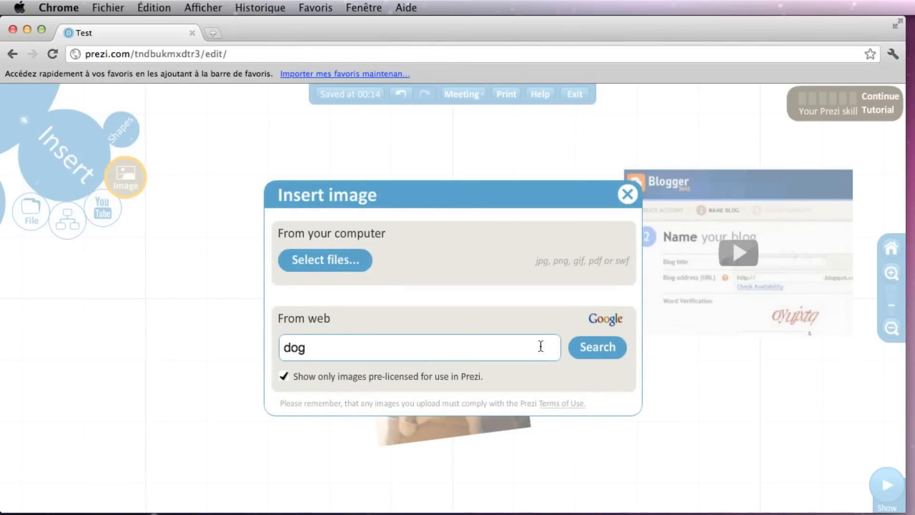
left_click(581, 351)
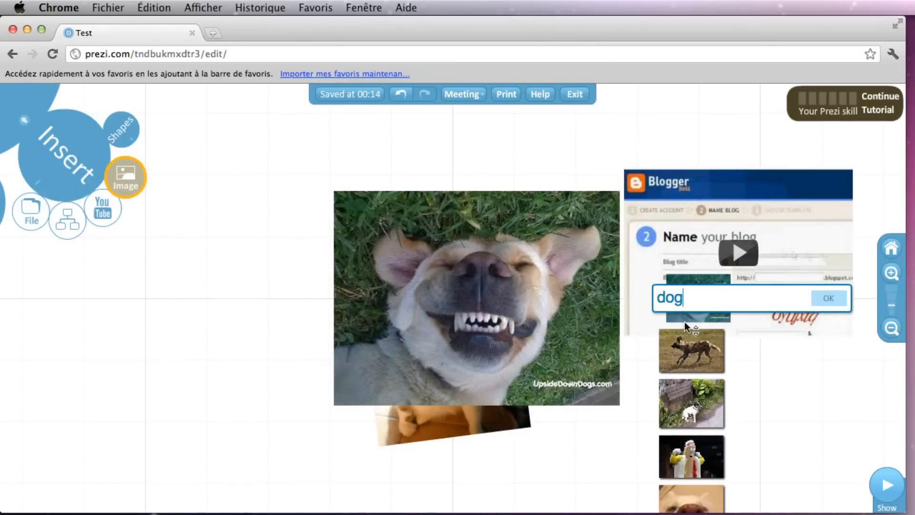
scroll(675, 354, "down", 4)
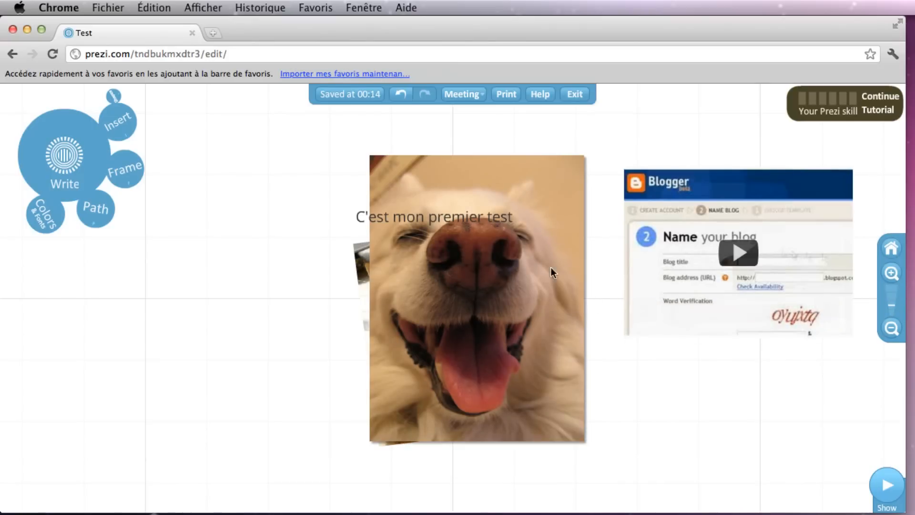
scroll(521, 258, "down", 3)
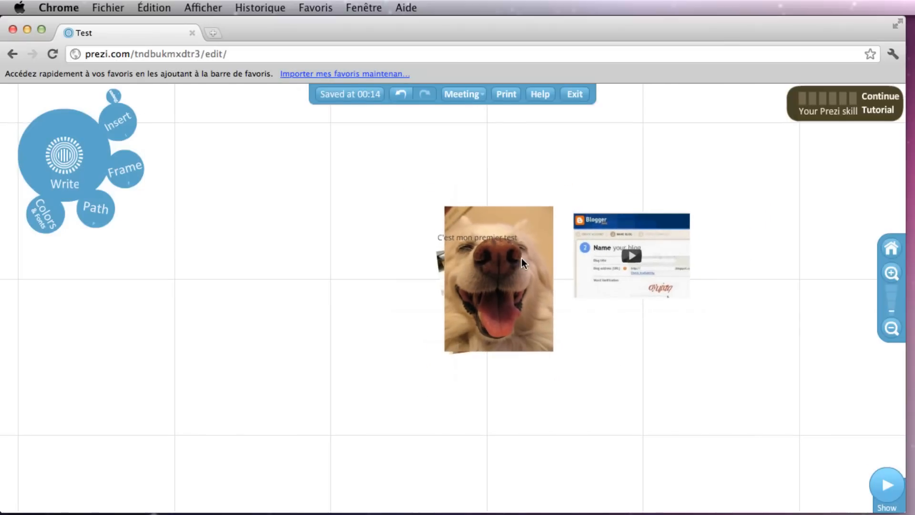
left_click_drag(506, 268, 656, 379)
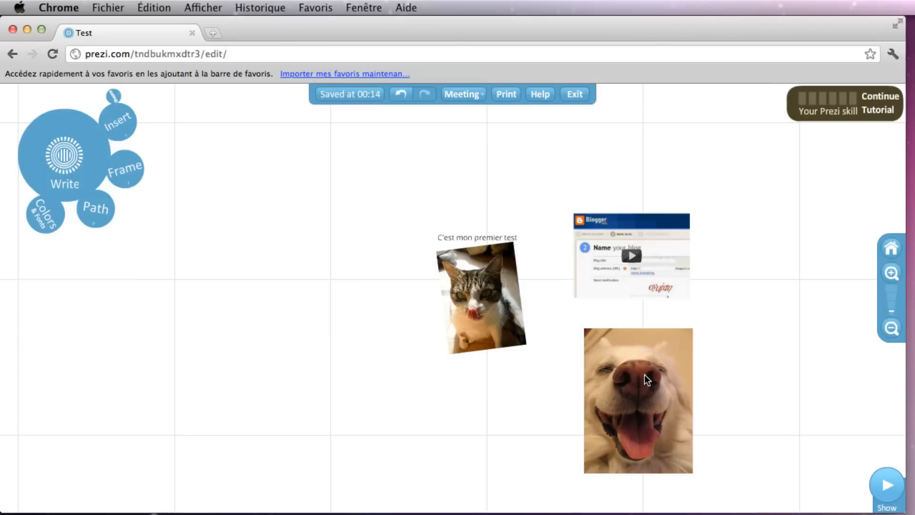
Step: Add the text "Le chien" at the upper edge of the dog photo, just below the video
double_click(609, 314)
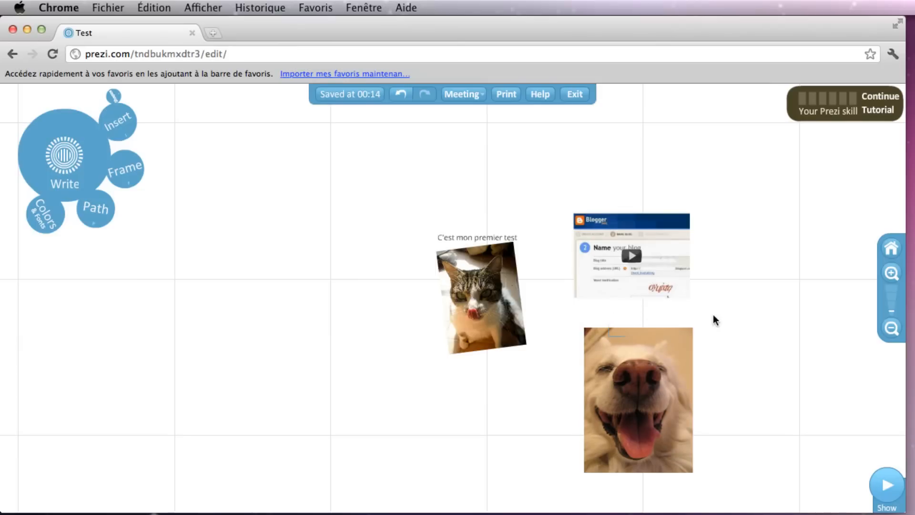
type("Le chien")
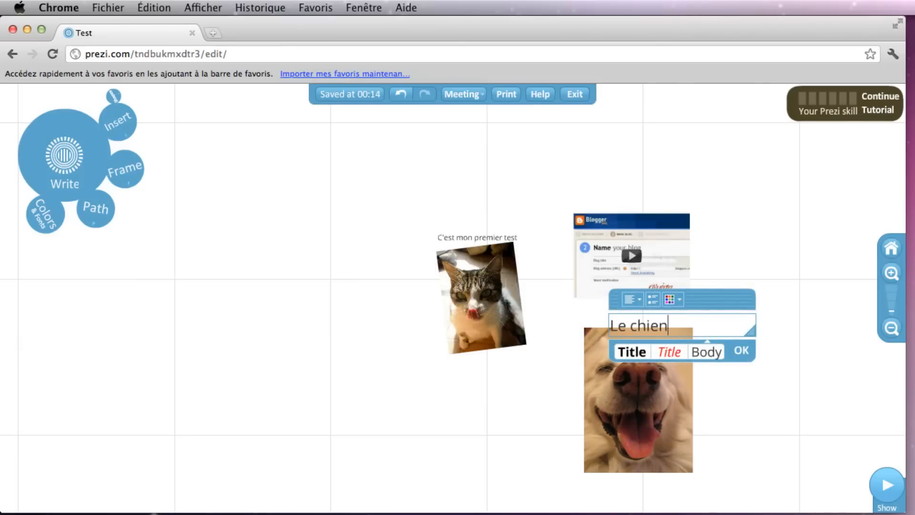
left_click(737, 354)
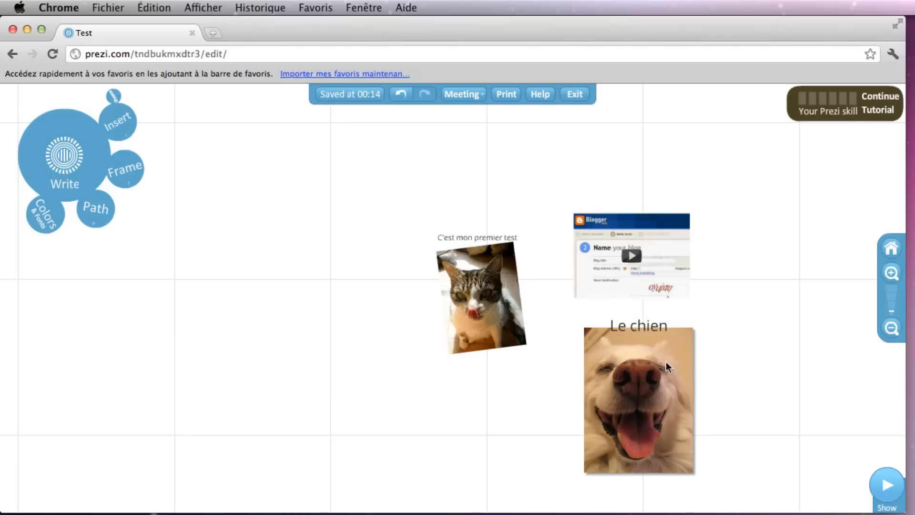
Step: Shrink the dog photo, place it directly beneath the "Le chien" text and deselect it
left_click(653, 359)
left_click(639, 426)
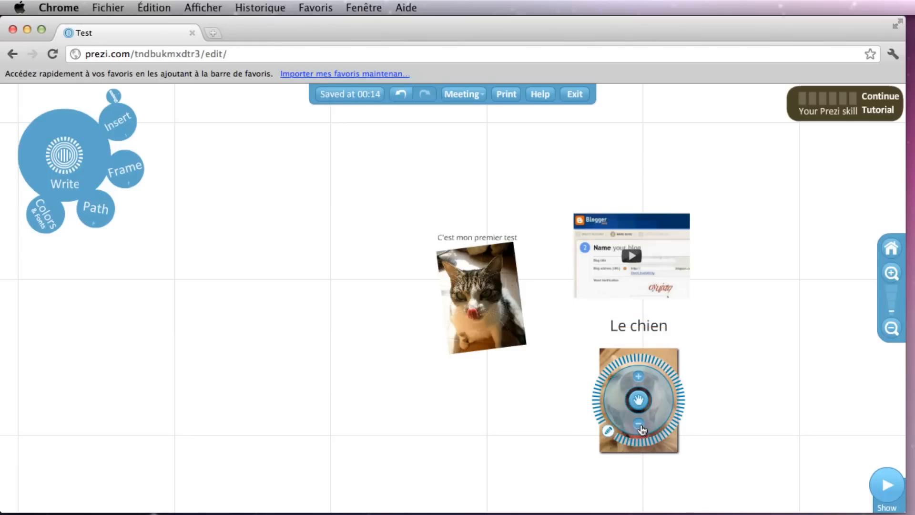
left_click_drag(659, 351, 664, 339)
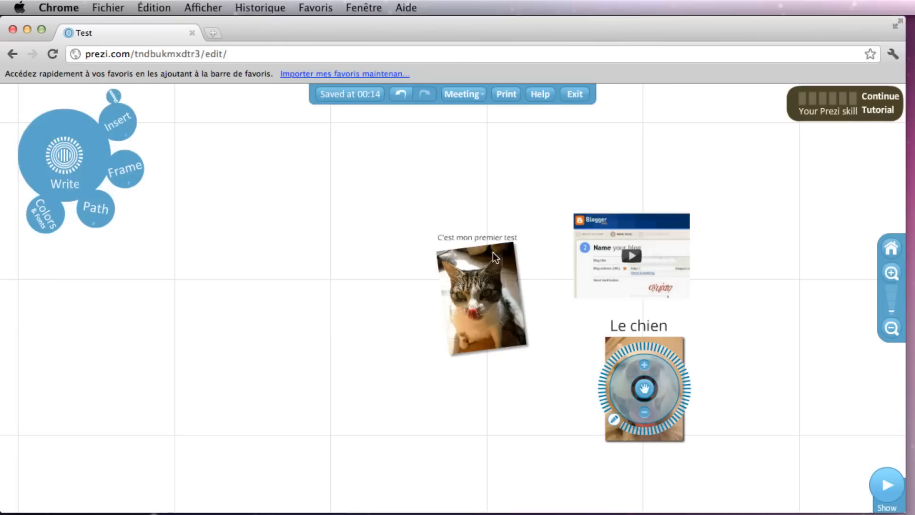
double_click(743, 327)
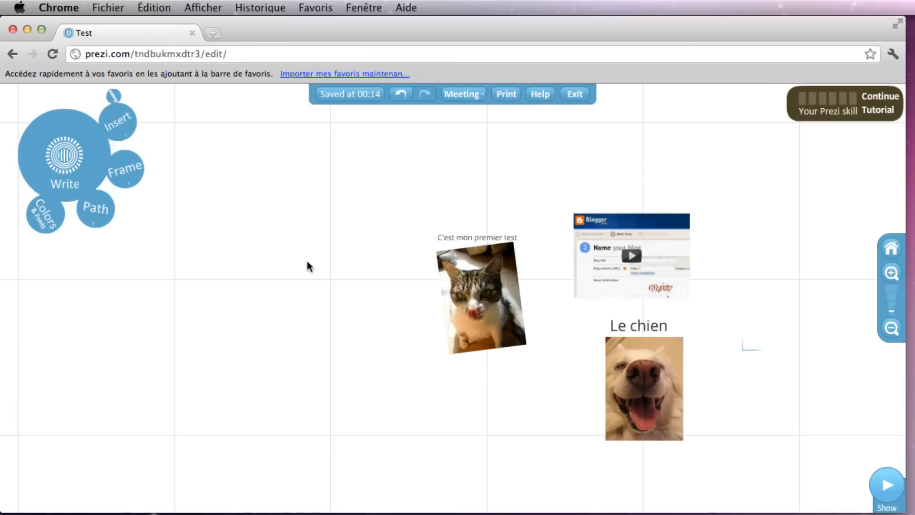
Step: Draw a hidden frame around the "C'est mon premier test" text and the cat photo
left_click(125, 152)
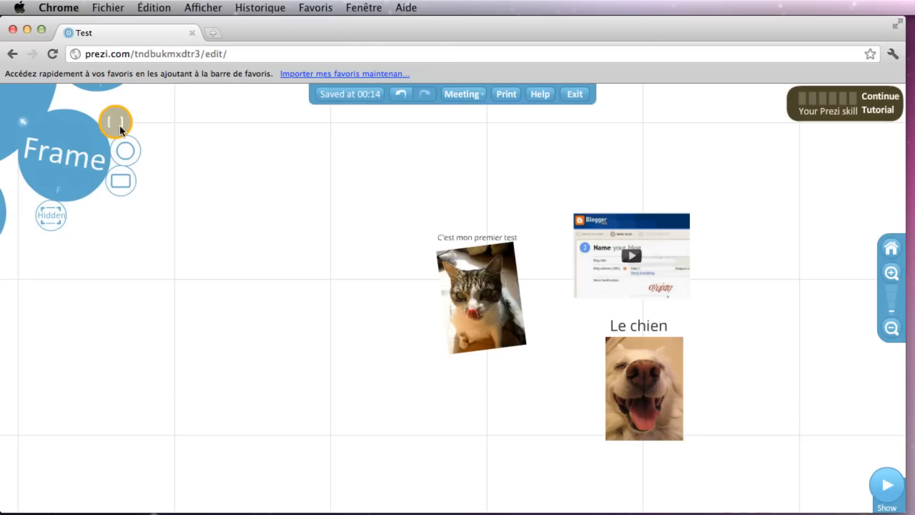
left_click(50, 214)
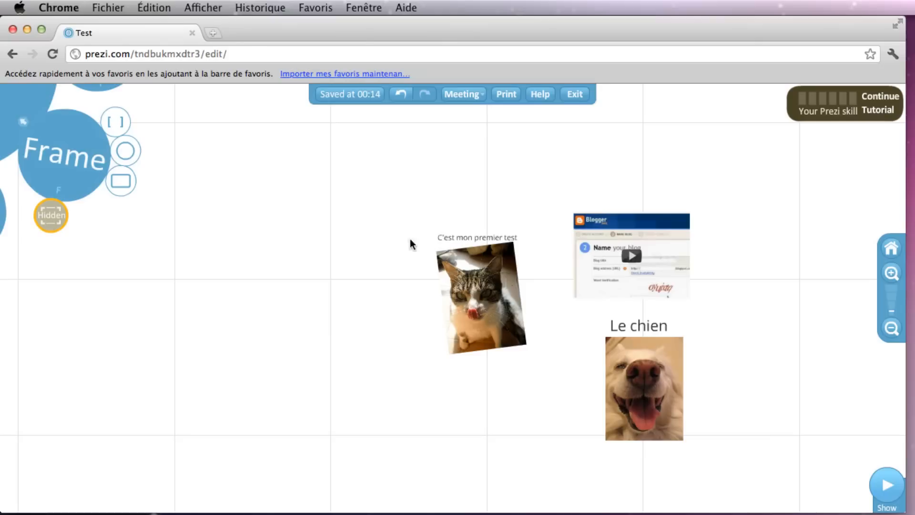
left_click_drag(394, 223, 539, 356)
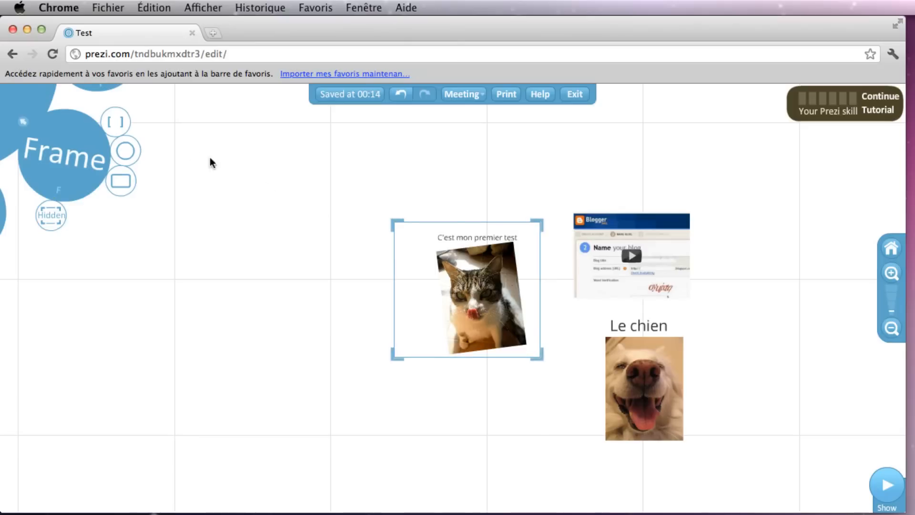
Step: Draw one bracket frame around the Blogger video and another around the "Le chien" text with the dog photo
left_click(122, 124)
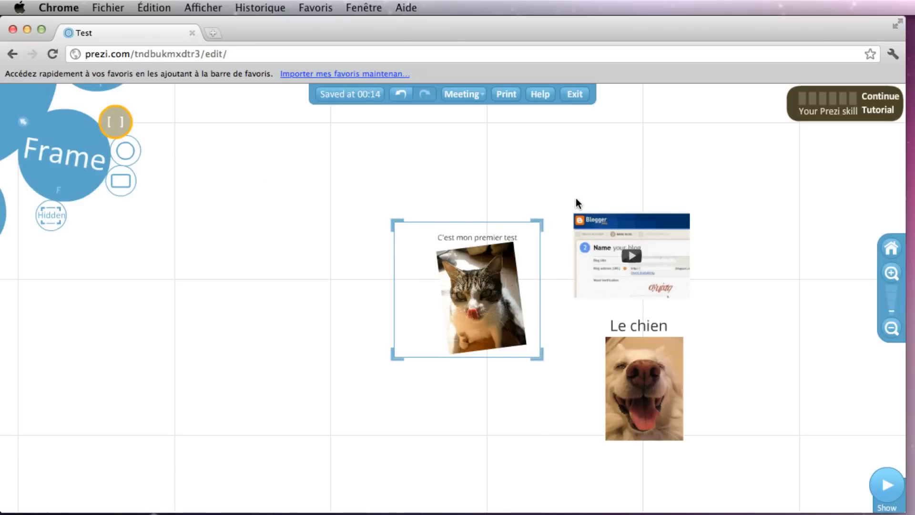
left_click_drag(567, 201, 704, 305)
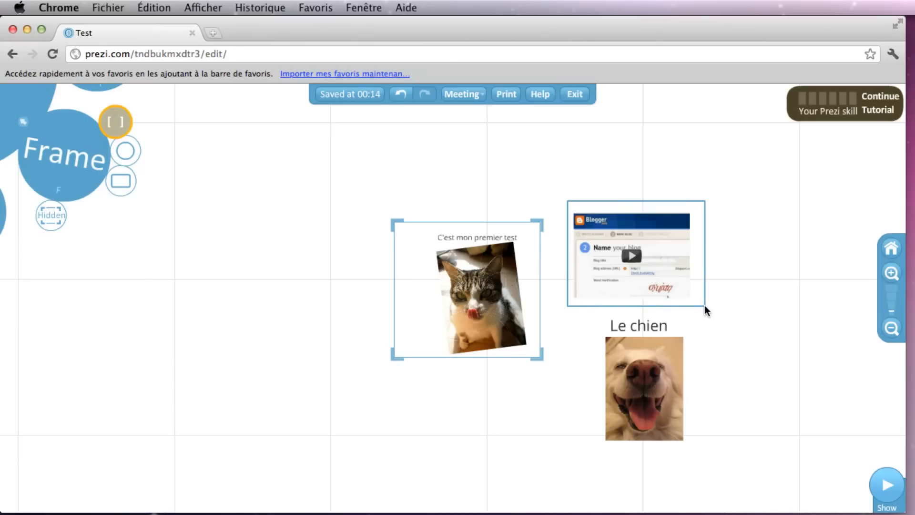
left_click_drag(704, 305, 705, 305)
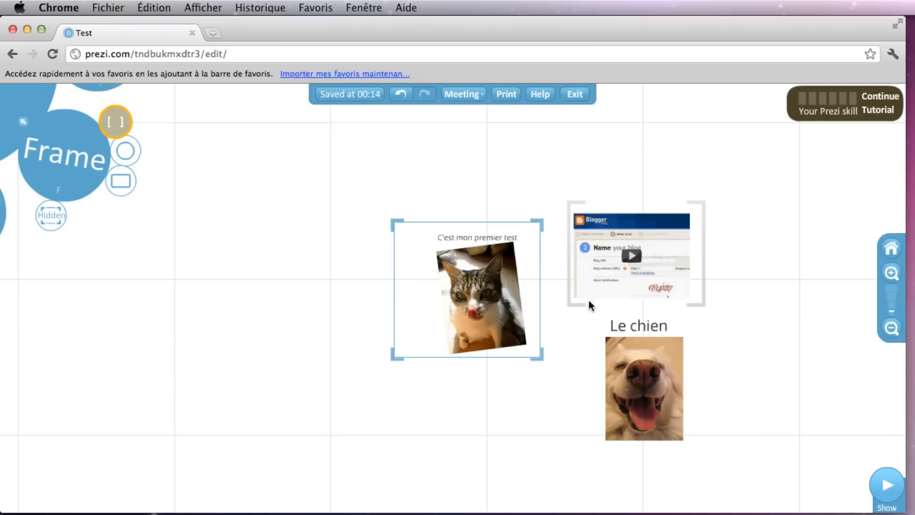
left_click_drag(584, 313, 705, 452)
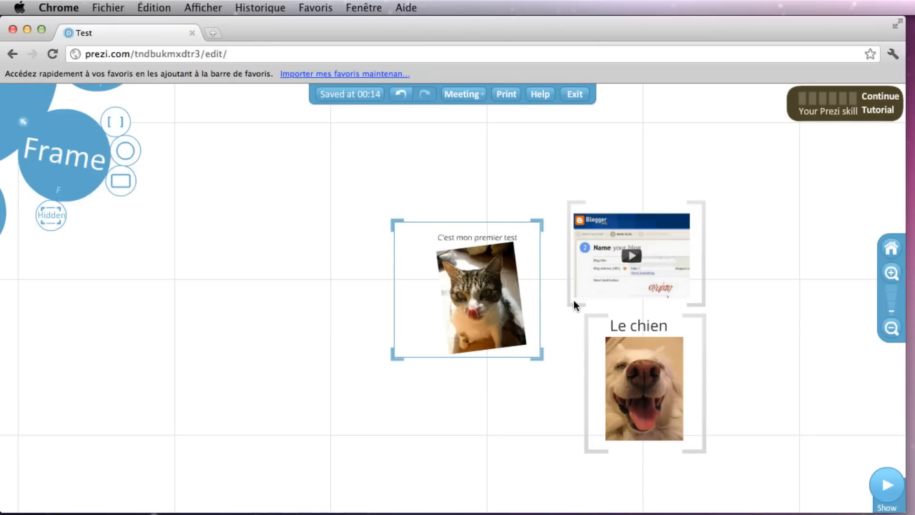
left_click(17, 125)
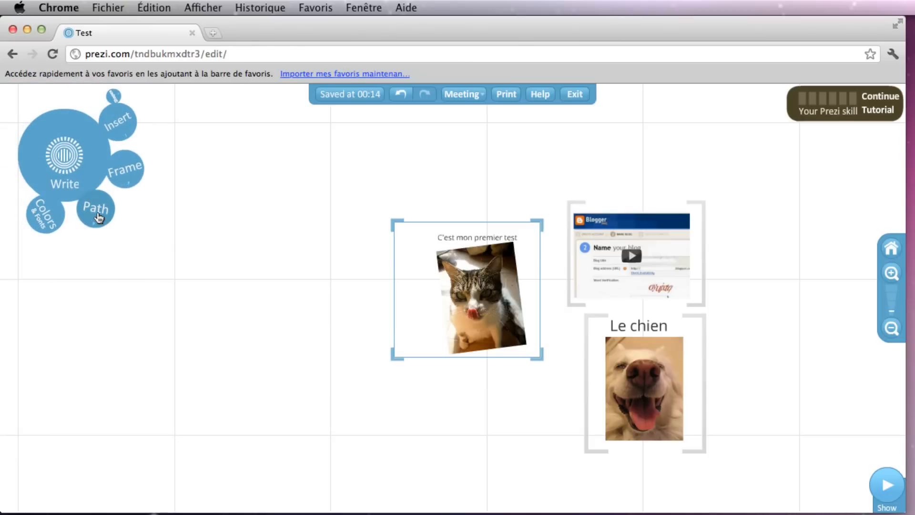
Step: Create a presentation path through the cat frame, the video frame and the dog frame, in that order
left_click(103, 219)
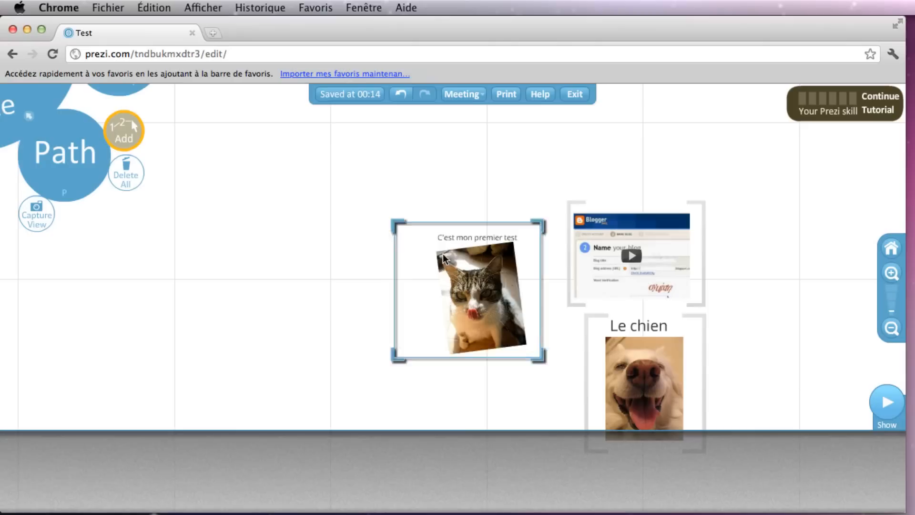
left_click(448, 227)
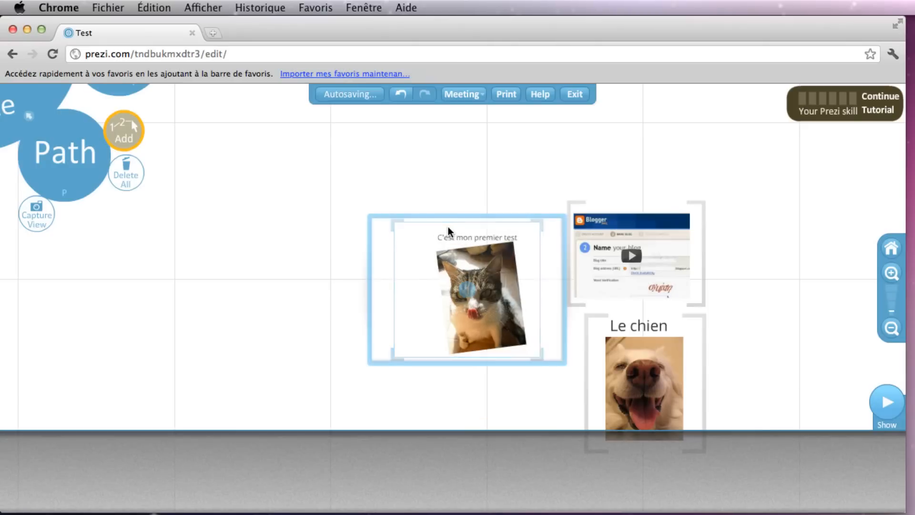
left_click(571, 204)
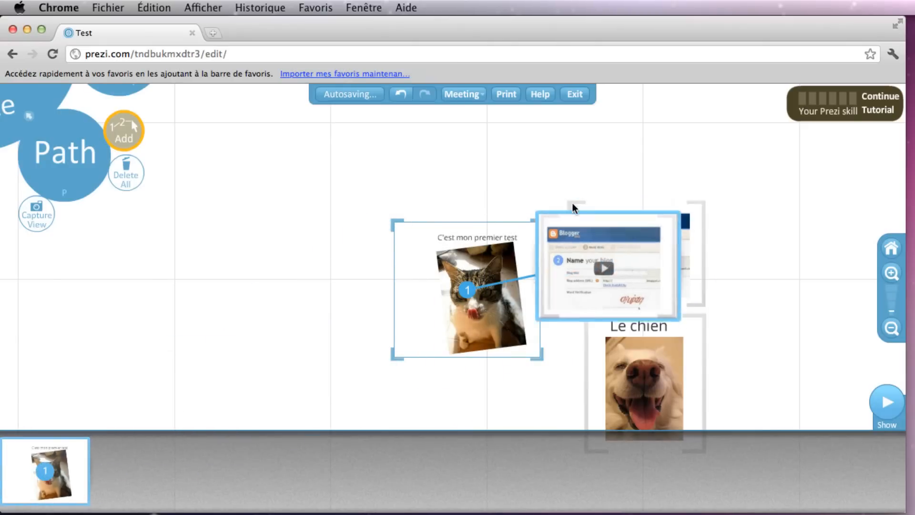
left_click(693, 314)
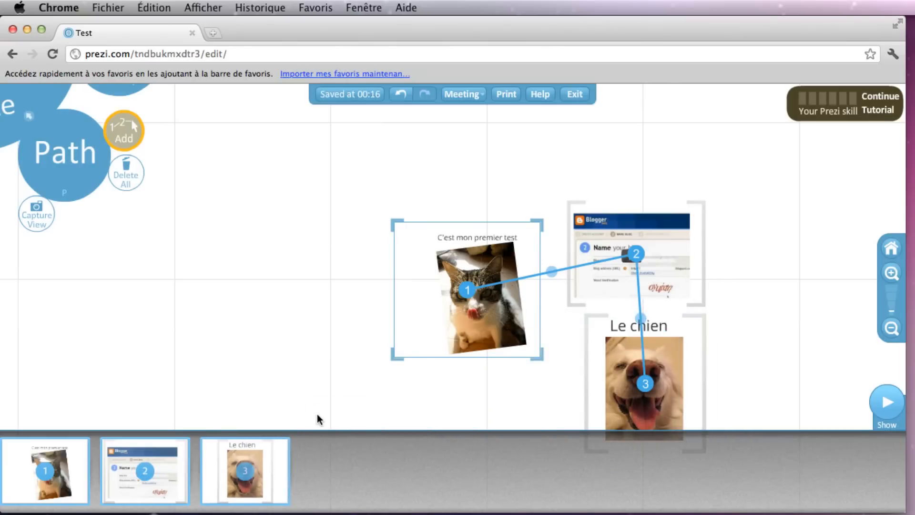
mouse_move(151, 470)
left_mouse_down()
mouse_move(297, 474)
mouse_move(153, 470)
left_mouse_up()
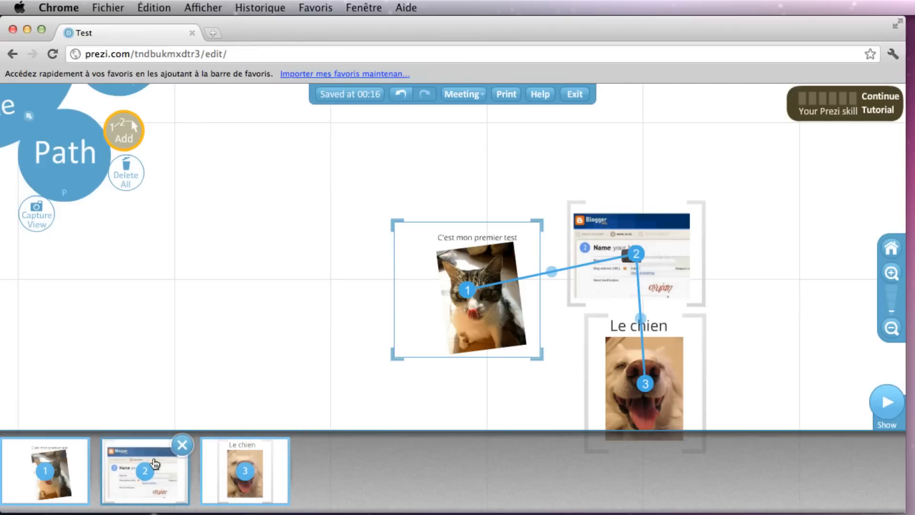
Step: Start the show and play through the cat, video and dog frames in path order
left_click(888, 404)
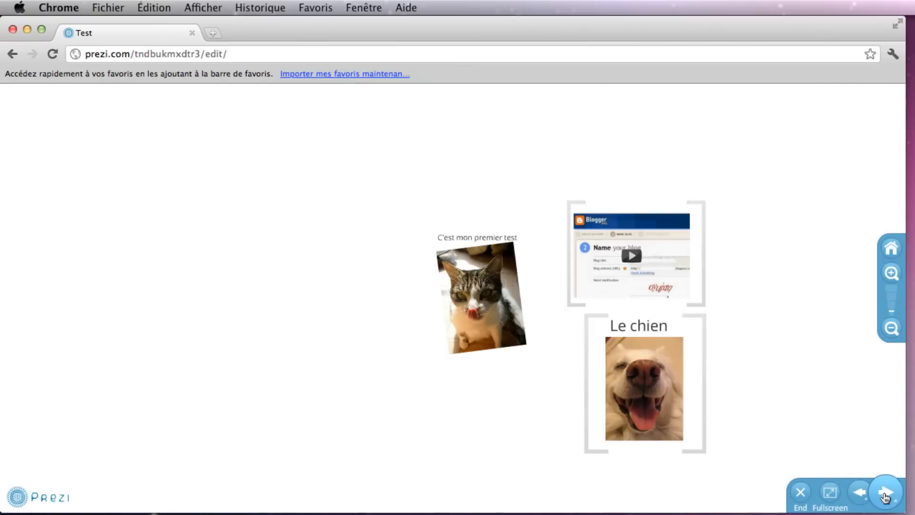
left_click(885, 495)
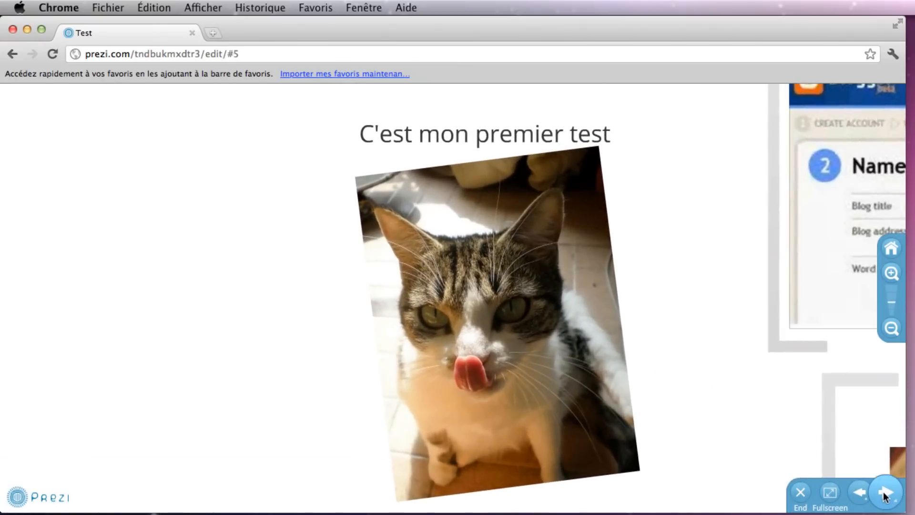
left_click(885, 494)
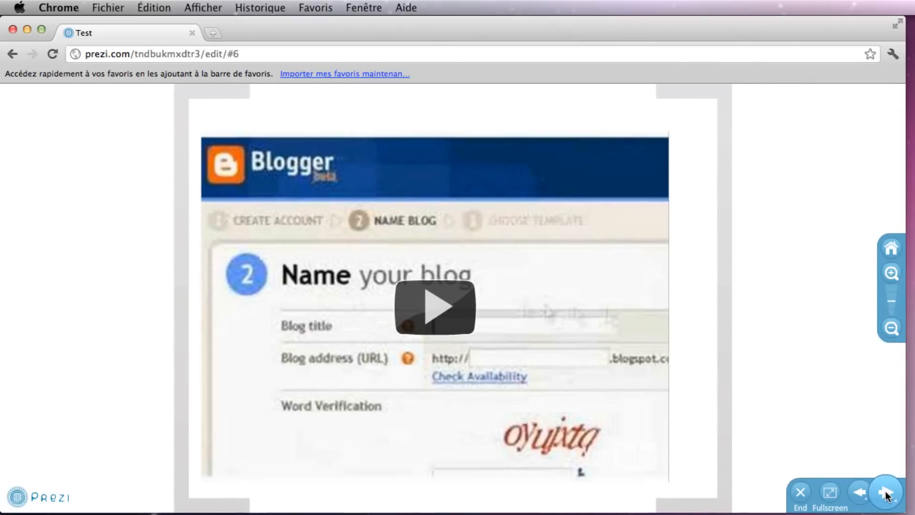
left_click(885, 494)
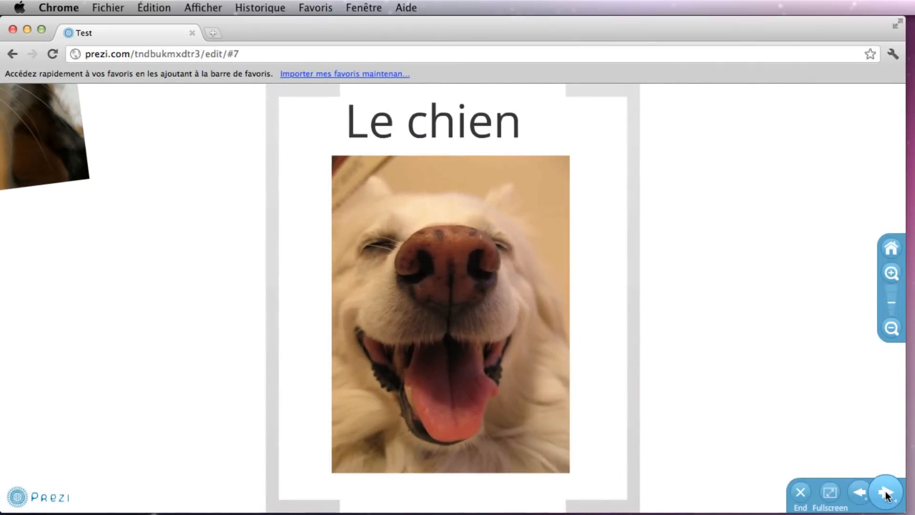